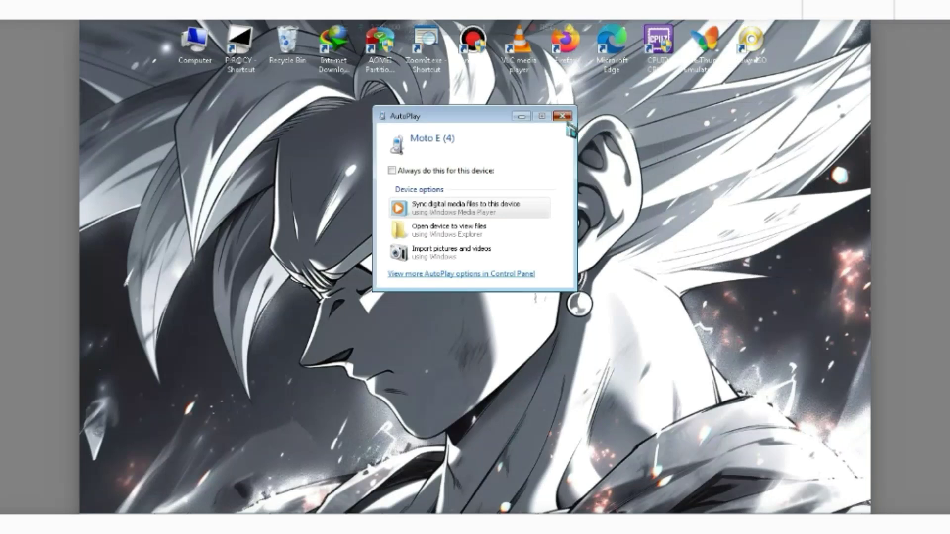
# - Dismiss the Moto E (4) AutoPlay prompt and open the Computer window listing TECHDECODE-PC's drives
pyautogui.click(568, 123)
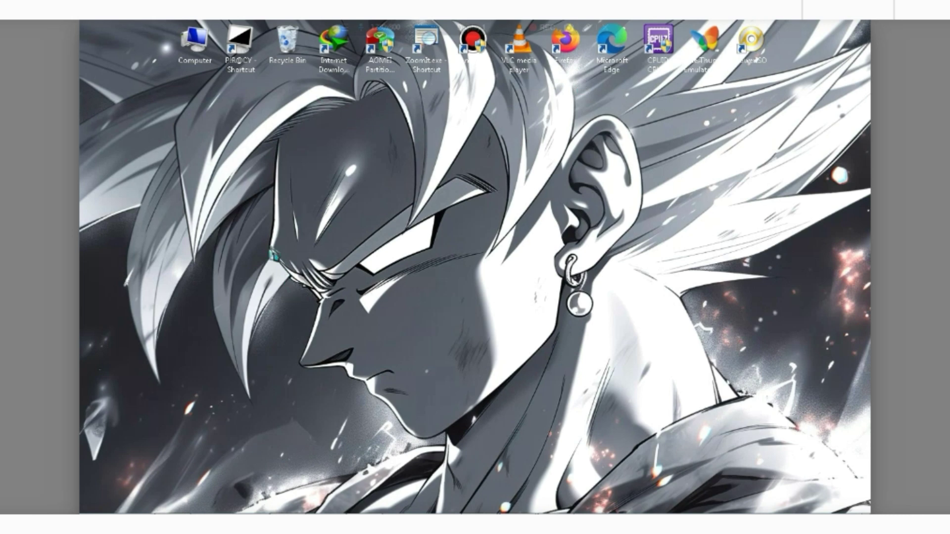
pyautogui.doubleClick(207, 58)
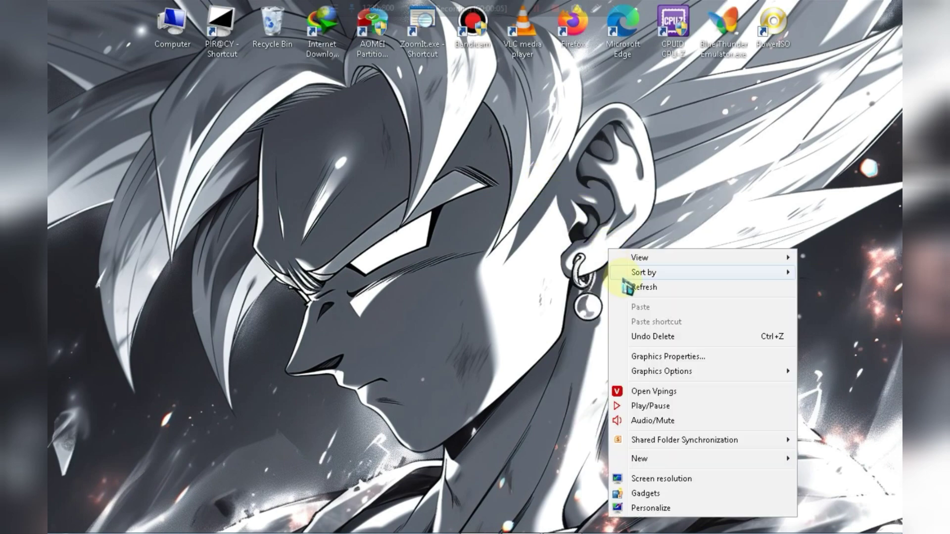
pyautogui.click(626, 288)
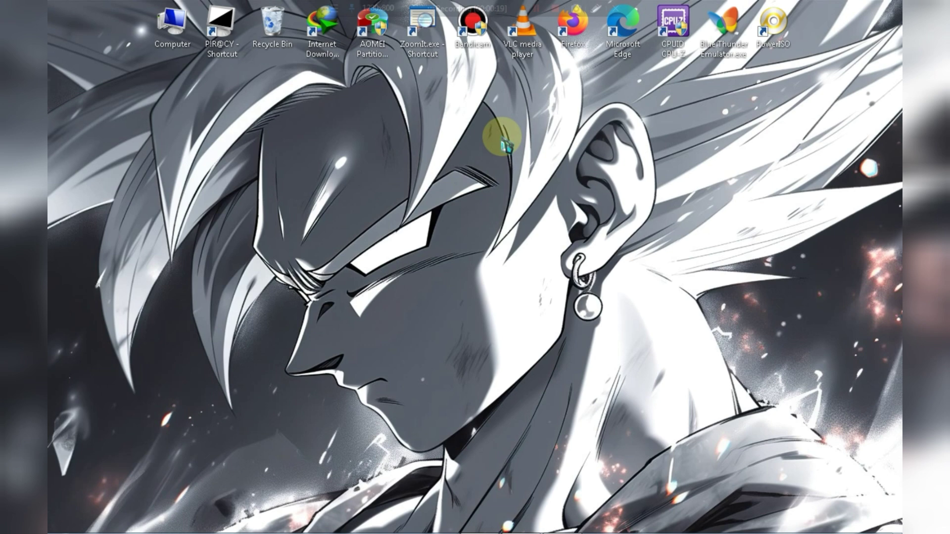
pyautogui.press('z')
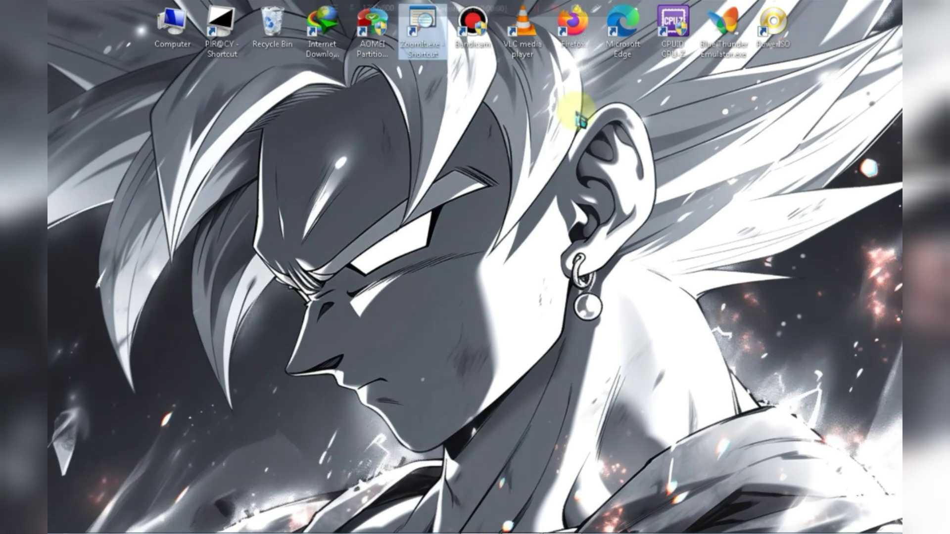
pyautogui.rightClick(572, 101)
pyautogui.click(609, 150)
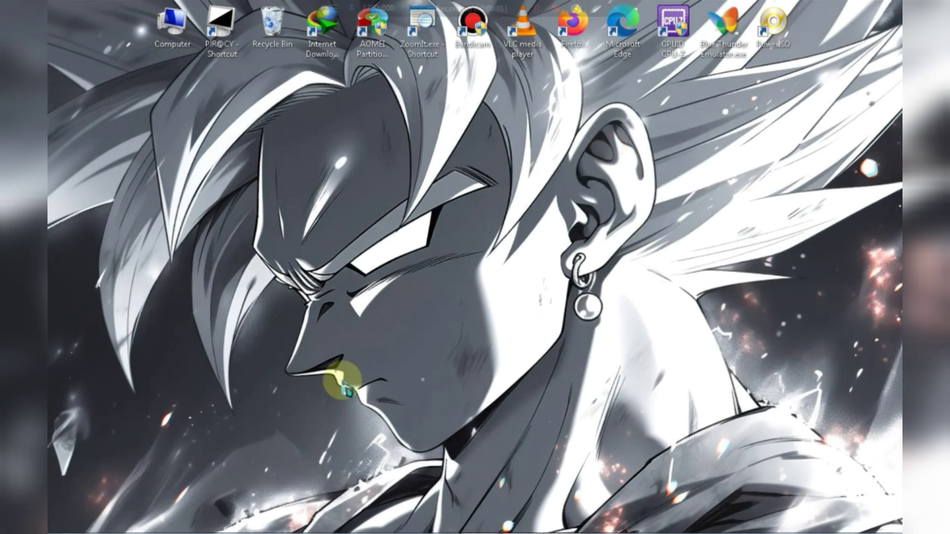
# - Bring up the Remote Access page with its 'Set up remote access' download card
pyautogui.moveTo(338, 527)
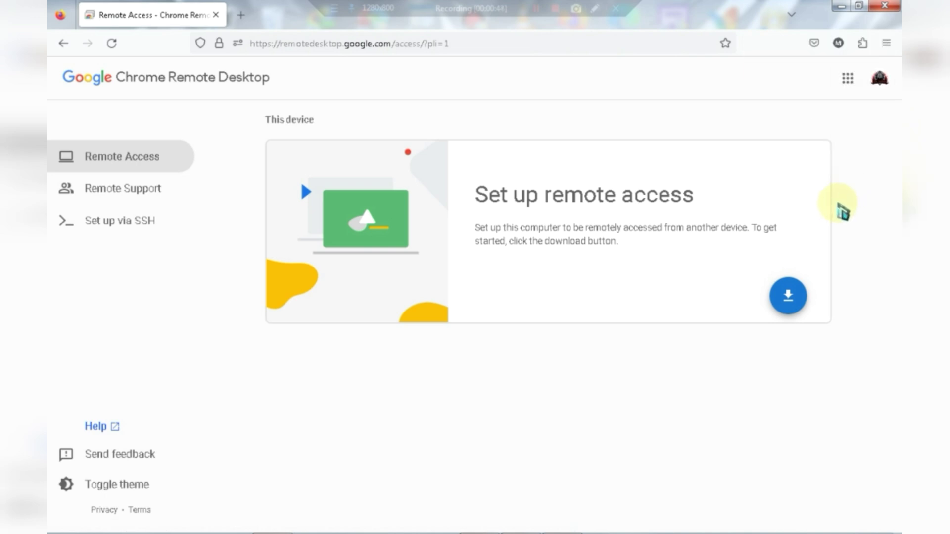
# - Download the Chrome Remote Desktop host installer, remoting-host.msi
pyautogui.click(797, 302)
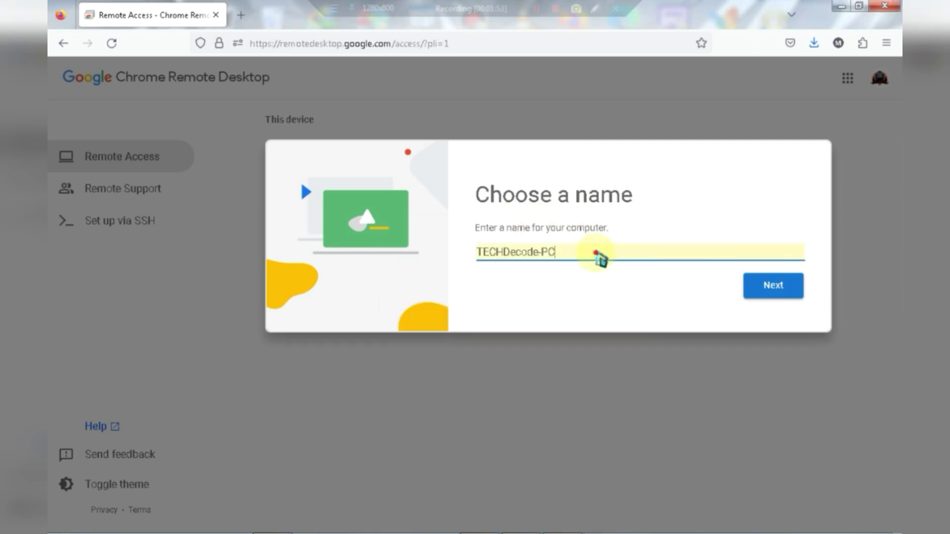
# - Accept TECHDecode-PC as the computer name and continue to the PIN step
pyautogui.click(597, 253)
pyautogui.click(591, 251)
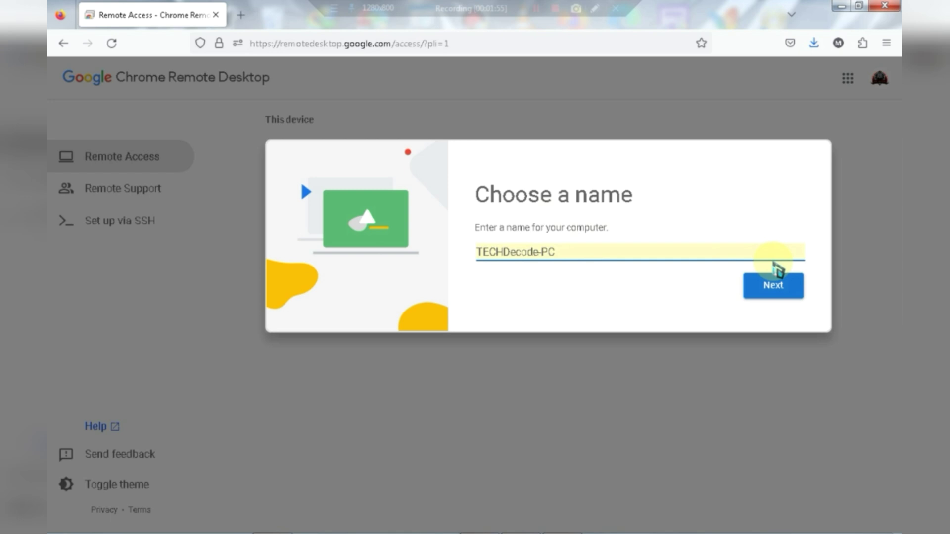
pyautogui.click(761, 290)
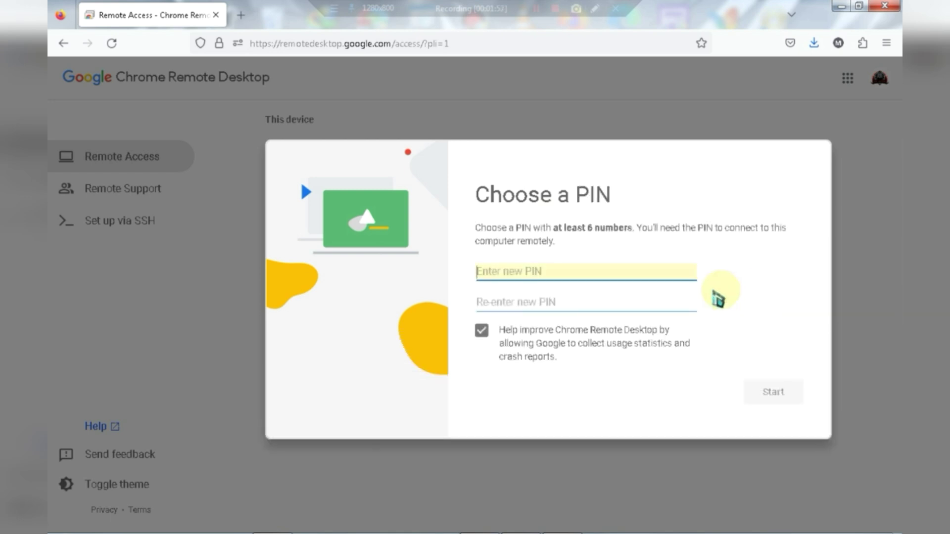
# - Enter and confirm a six-digit remote access PIN, then start the service
pyautogui.click(654, 273)
pyautogui.click(753, 261)
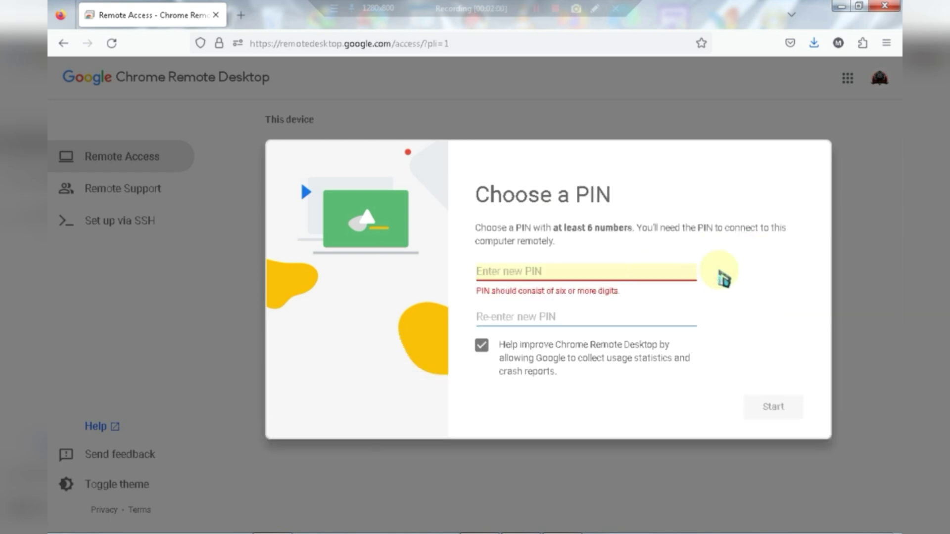
pyautogui.click(673, 272)
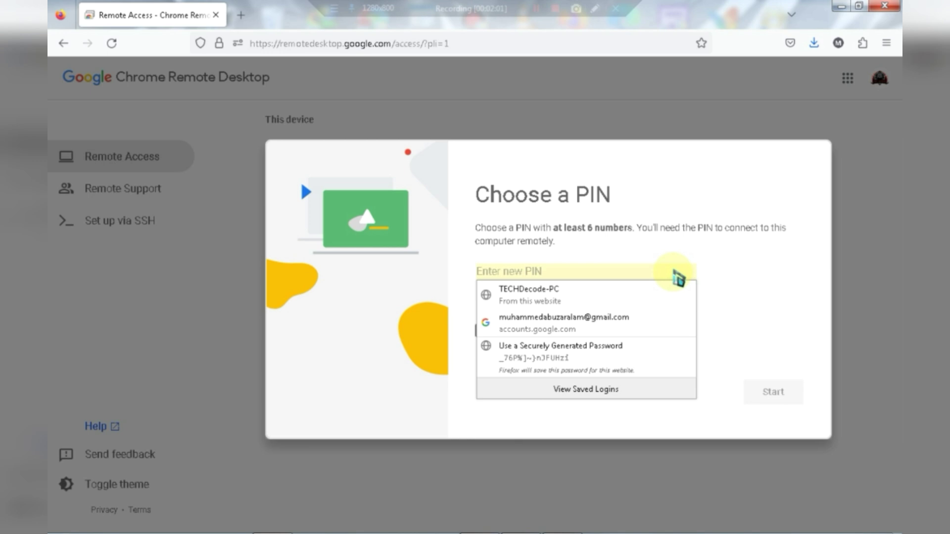
pyautogui.write('1')
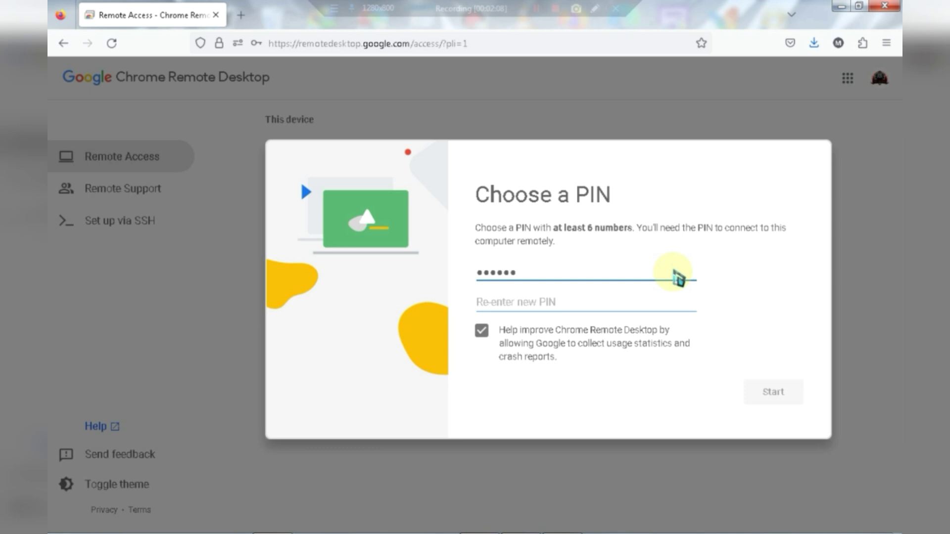
pyautogui.click(626, 304)
pyautogui.write('11')
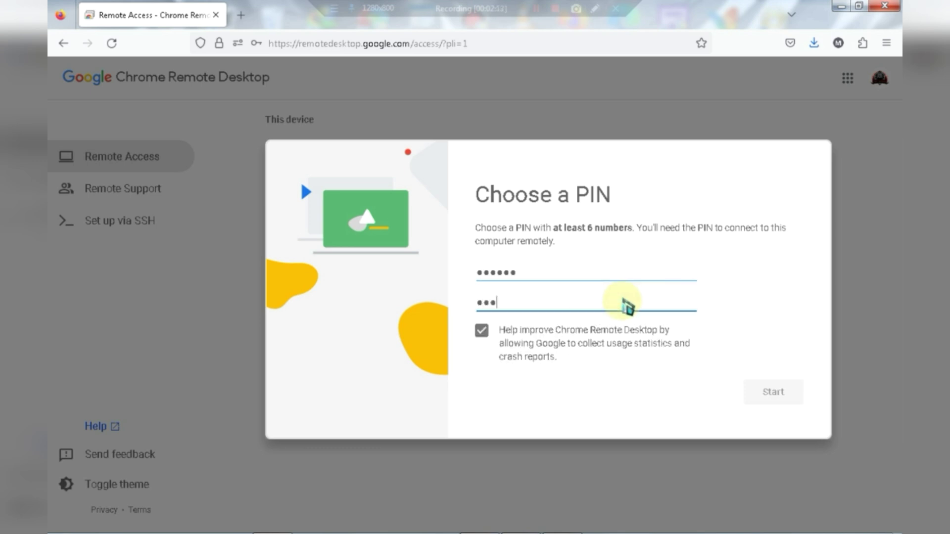
pyautogui.write('1111')
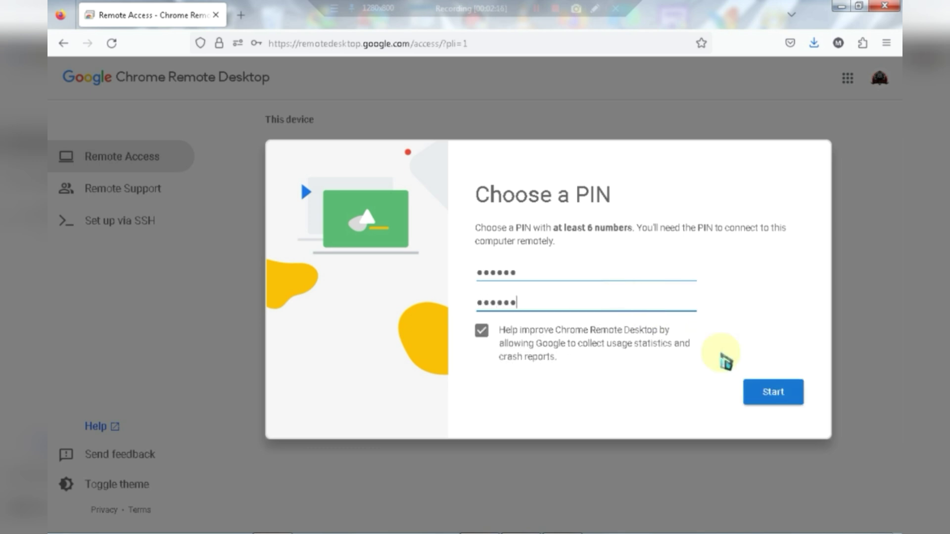
pyautogui.click(770, 391)
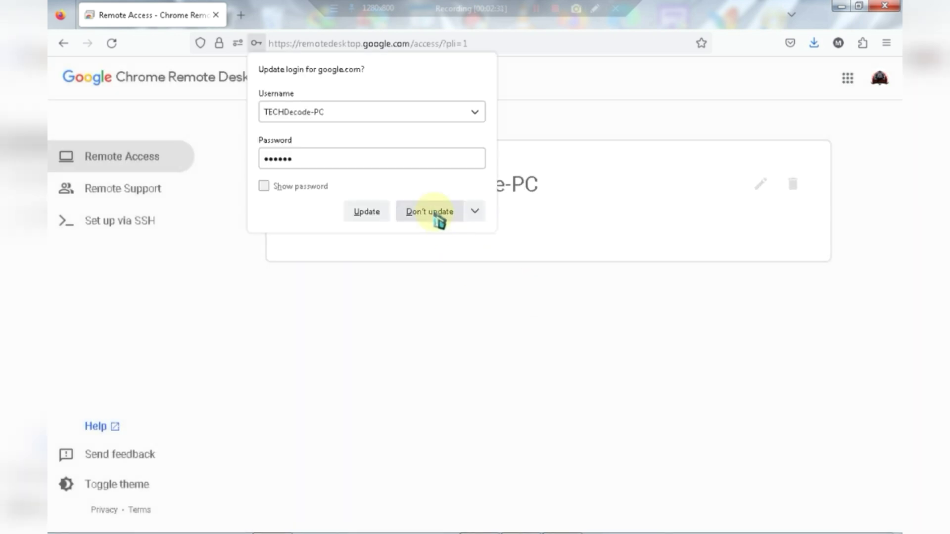
# - Decline Firefox's login update, view SSH and Remote Support pages, then return to the TECHDecode-PC device list
pyautogui.click(437, 215)
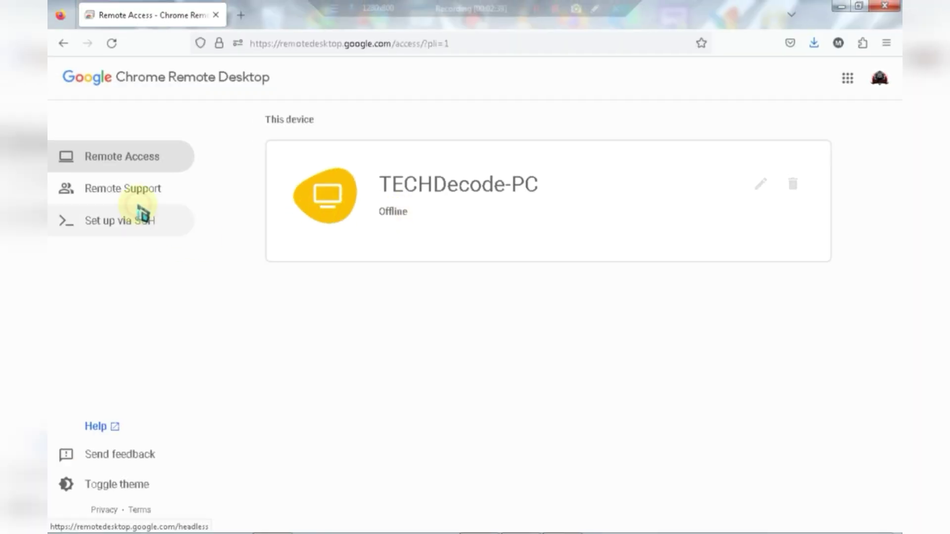
pyautogui.click(141, 206)
pyautogui.click(139, 200)
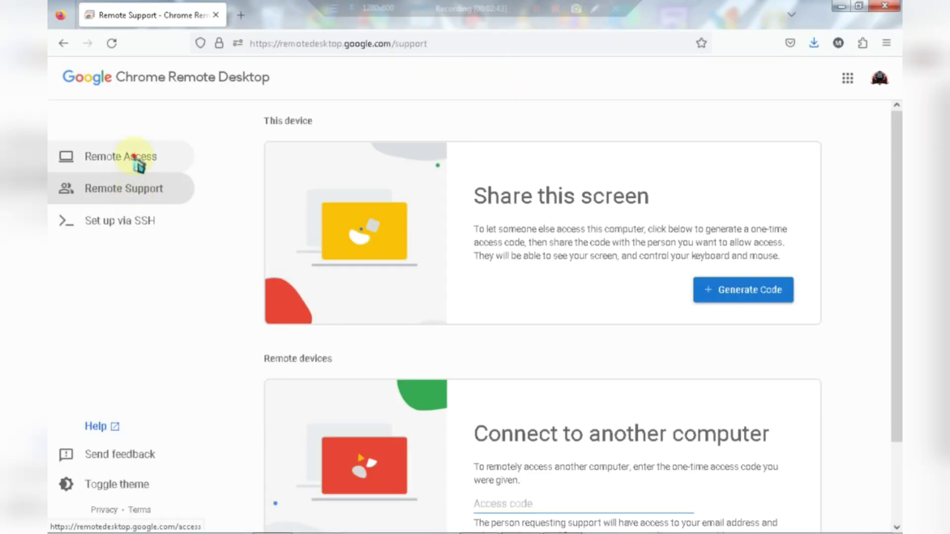
pyautogui.click(135, 159)
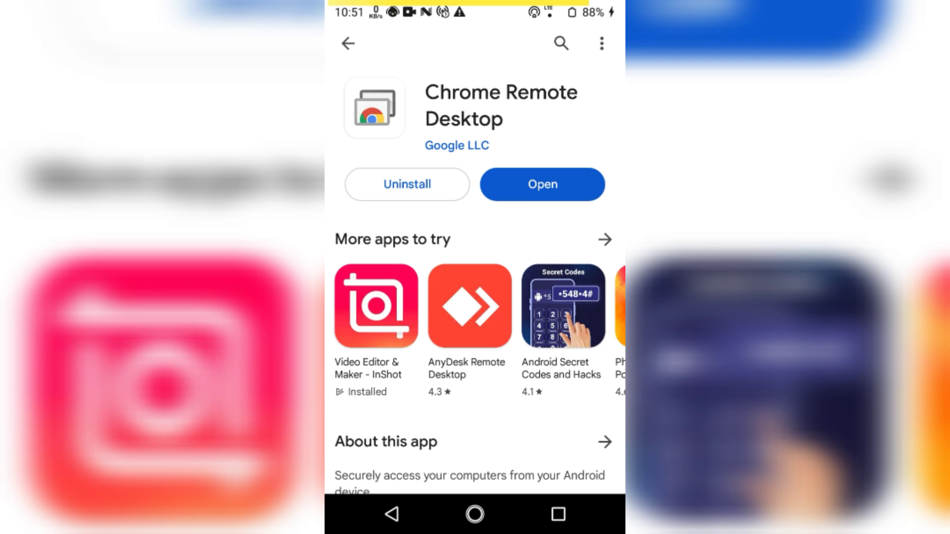
# - Close the Play Store from Recents and return to the home screen
pyautogui.click(559, 514)
pyautogui.moveTo(475, 307); pyautogui.dragTo(891, 307)
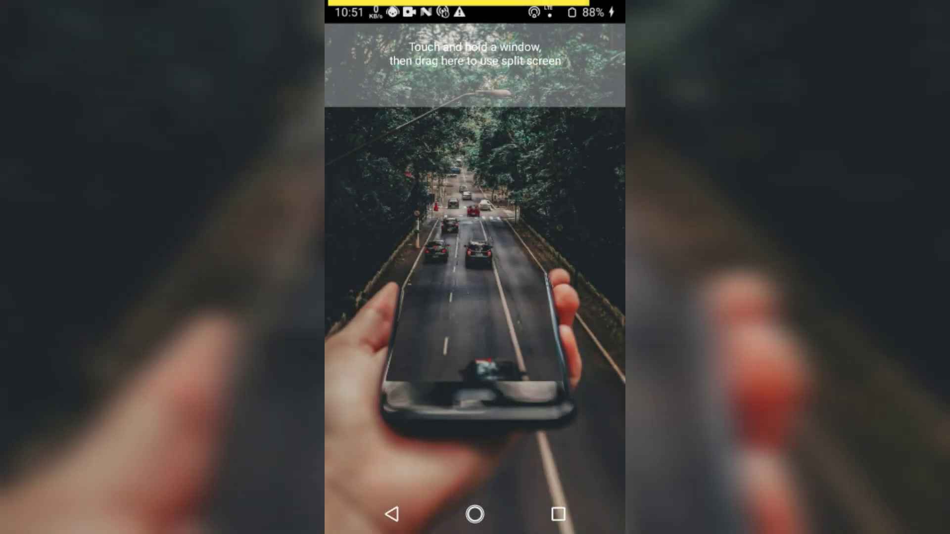
pyautogui.click(475, 514)
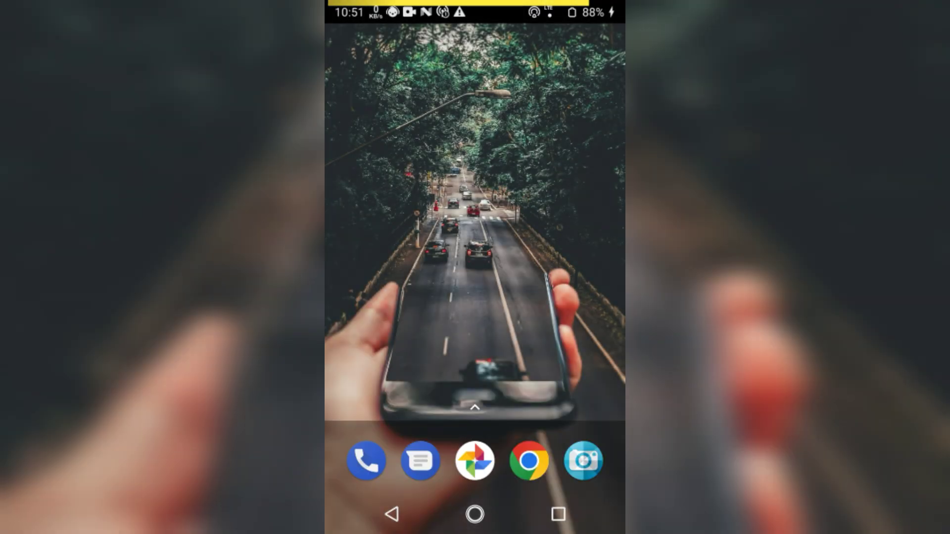
# - Browse the app drawer to find Chrome Remote Desktop
pyautogui.moveTo(475, 420); pyautogui.dragTo(475, 148)
pyautogui.scroll(-7, 475, 278)
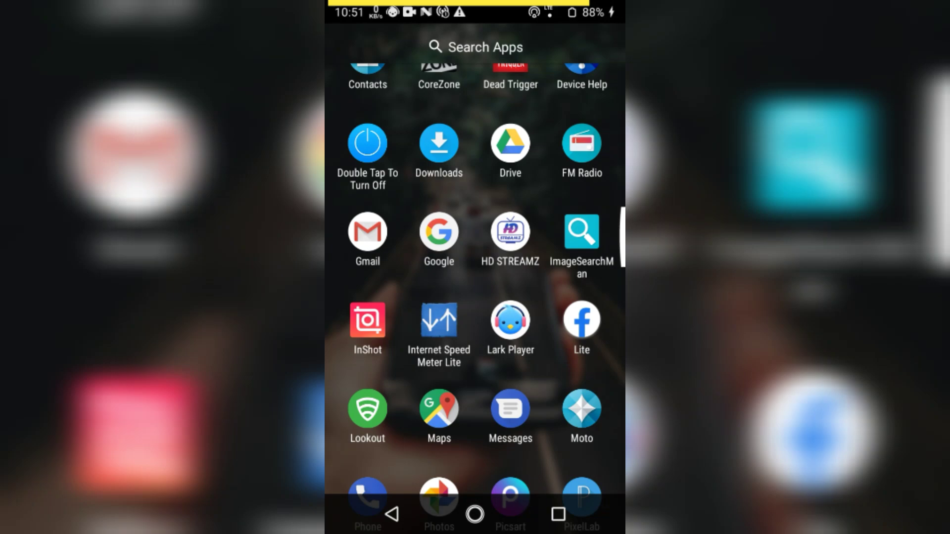
pyautogui.scroll(5, 475, 277)
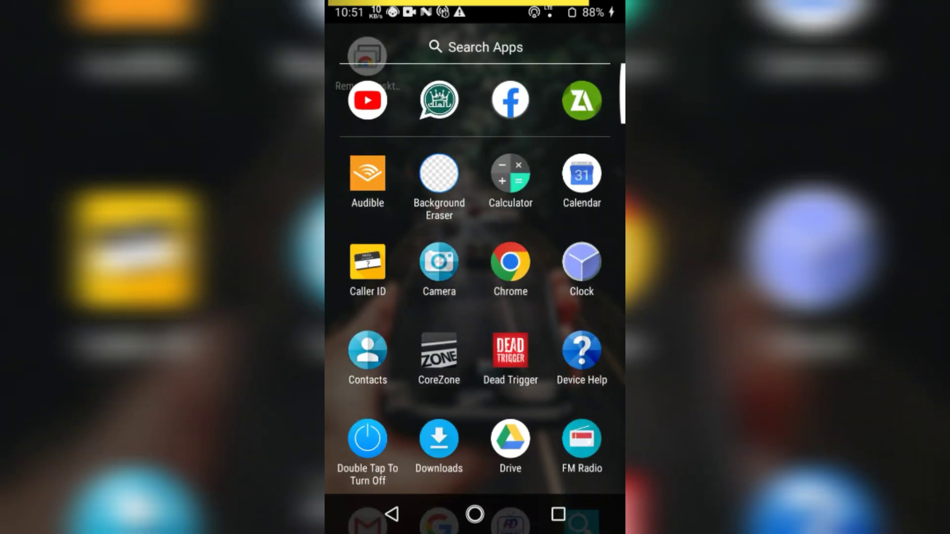
pyautogui.scroll(-7, 475, 277)
pyautogui.scroll(-2, 475, 277)
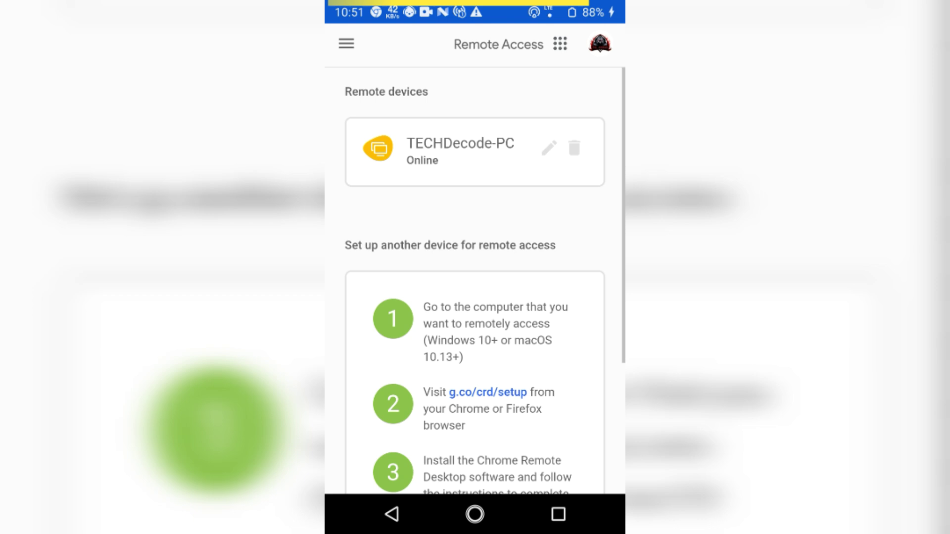
# - Enter the remote access PIN for TECHDecode-PC and connect to it
pyautogui.scroll(-3, 476, 277)
pyautogui.scroll(3, 475, 278)
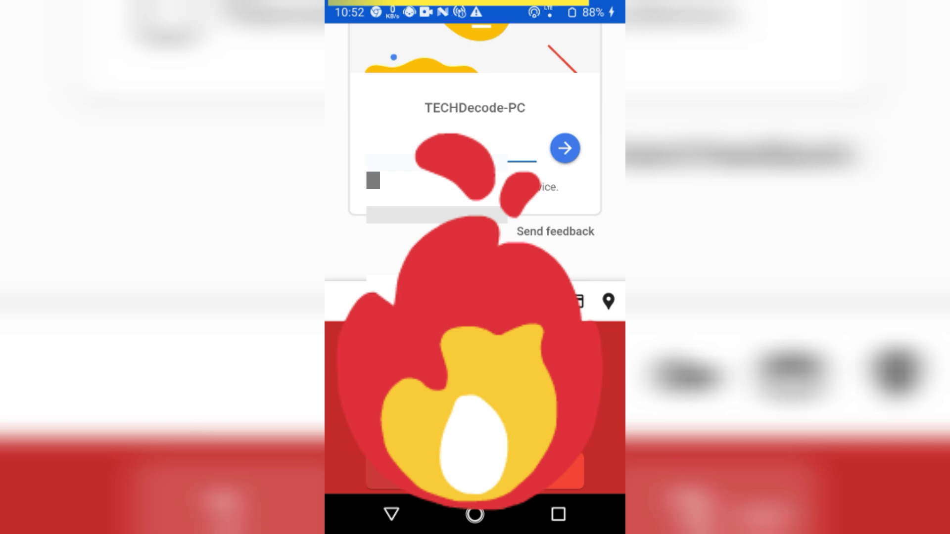
pyautogui.press('Escape')
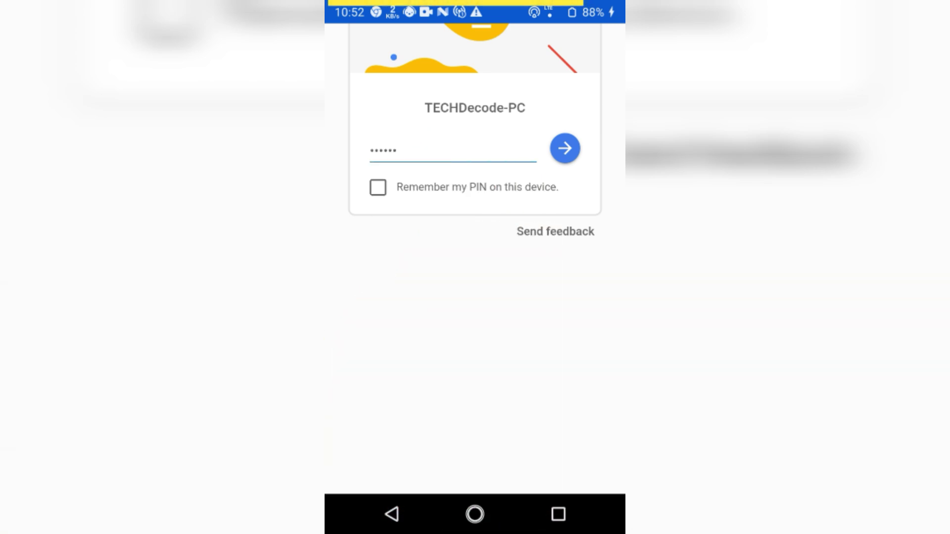
pyautogui.click(565, 148)
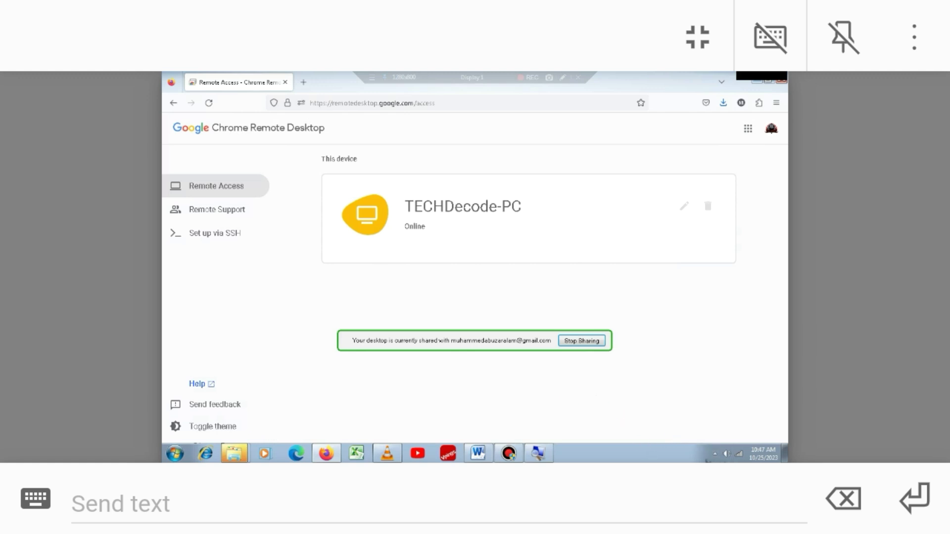
pyautogui.click(715, 454)
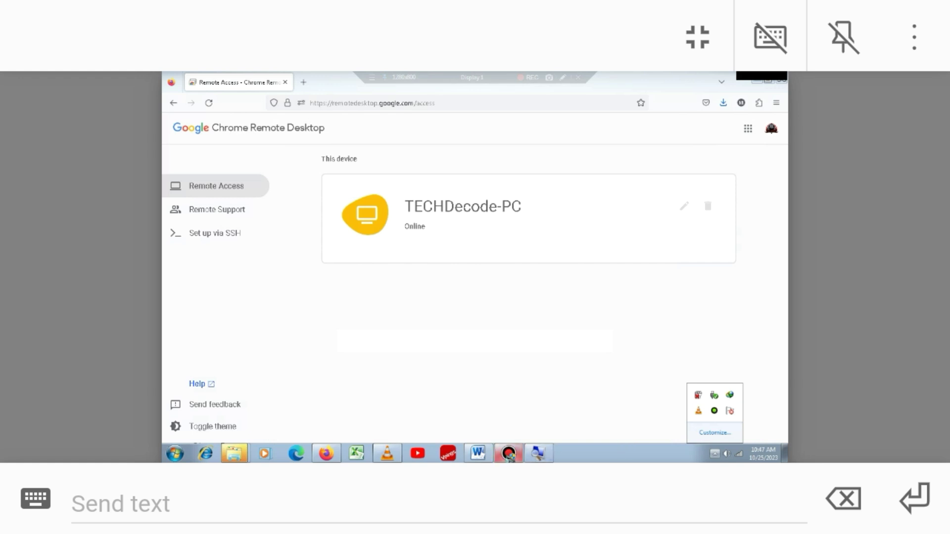
pyautogui.click(509, 454)
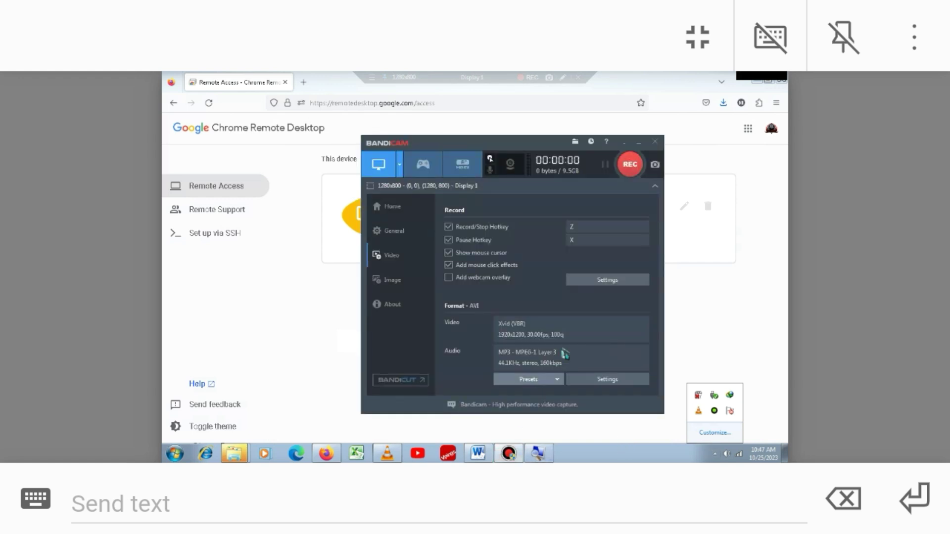
pyautogui.click(640, 144)
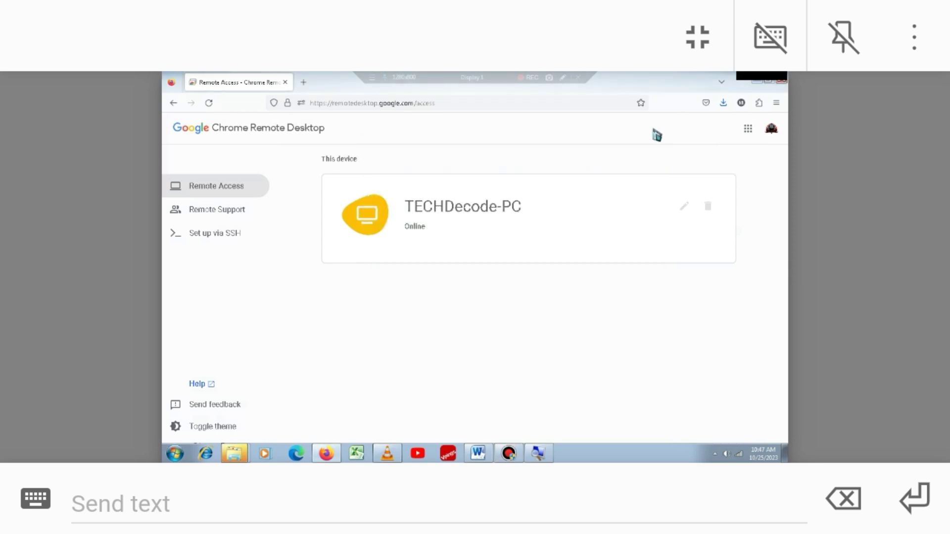